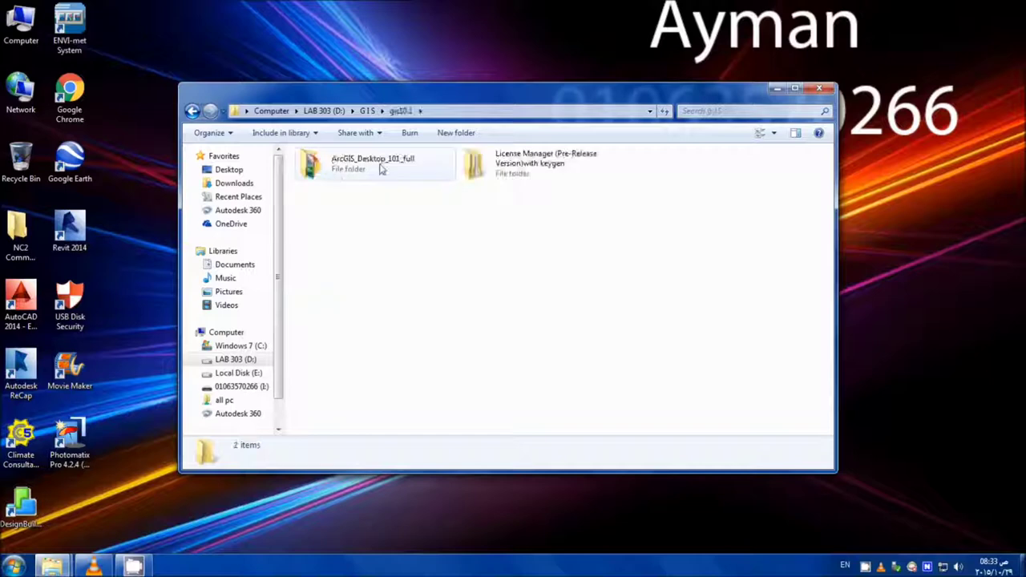
Run the ArcGIS for Desktop setup from the ArcGIS_Desktop_101_full folder's ESRI launcher, accept the license agreement and start the installation
double_click(382, 169)
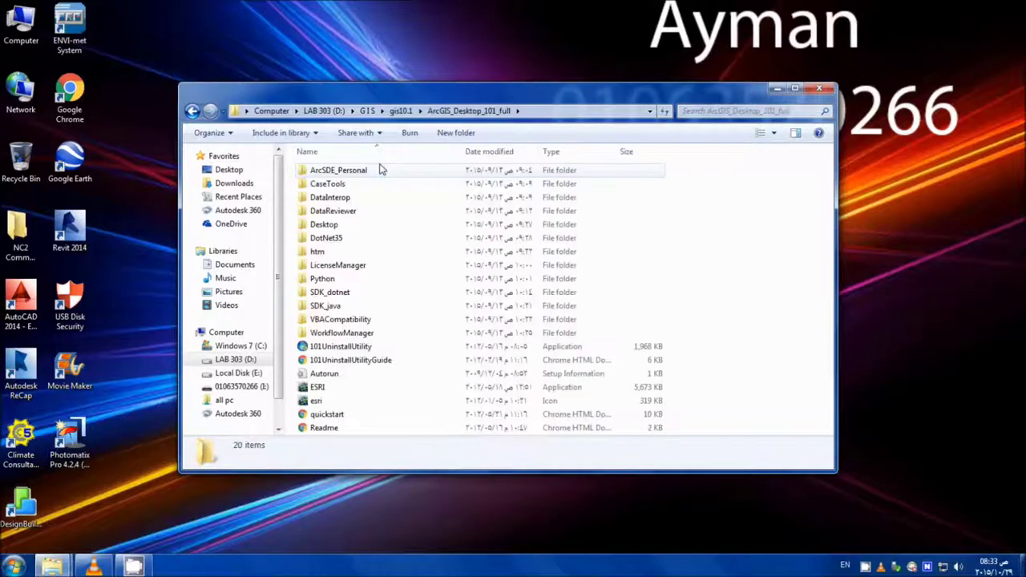
double_click(318, 387)
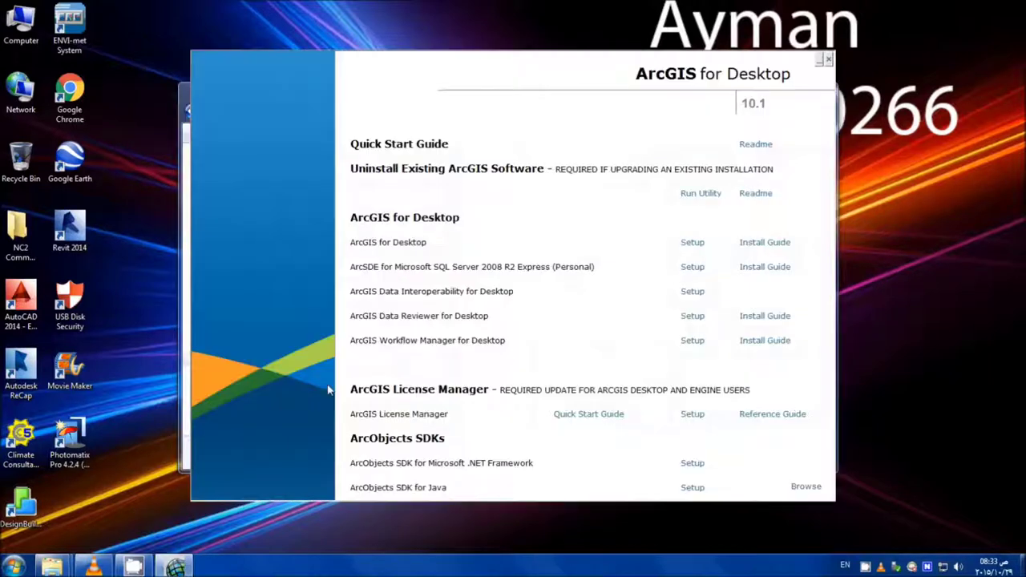
left_click(691, 245)
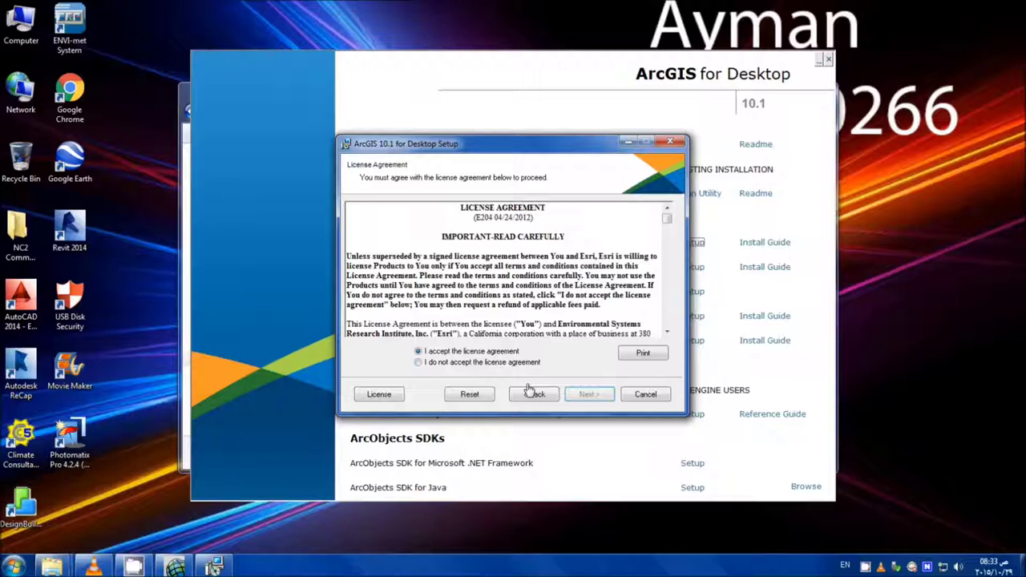
left_click(589, 396)
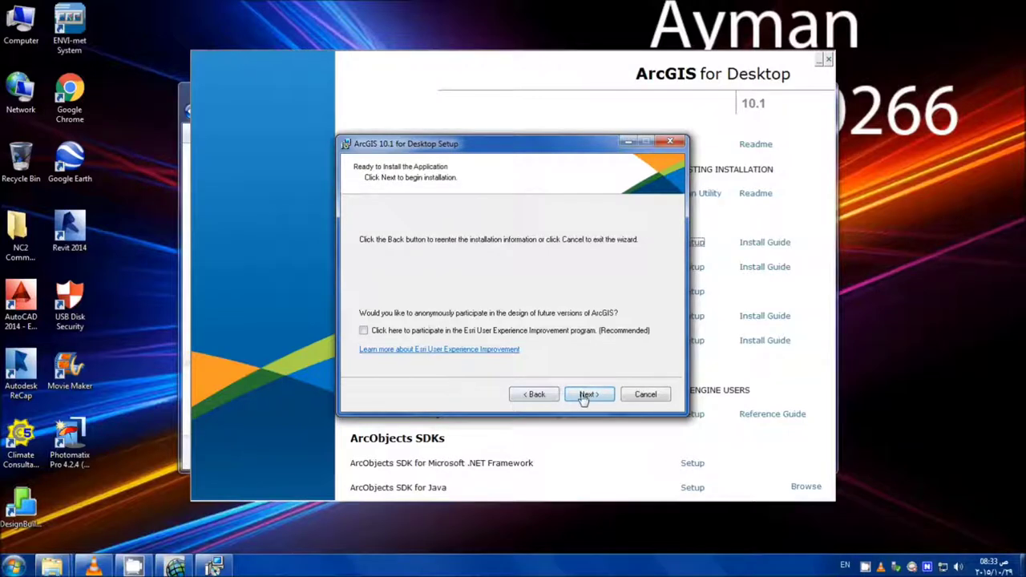
left_click(588, 394)
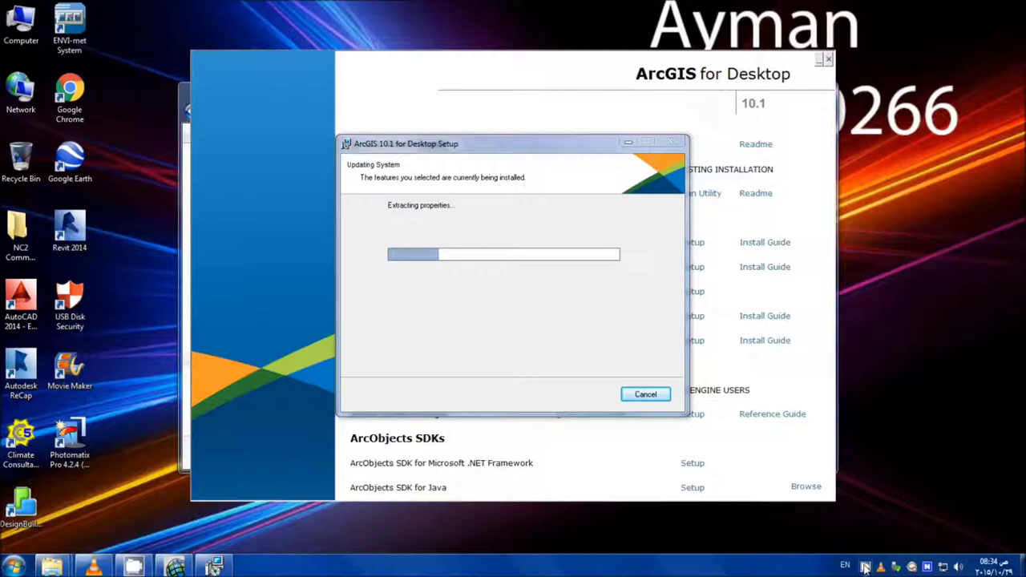
right_click(865, 567)
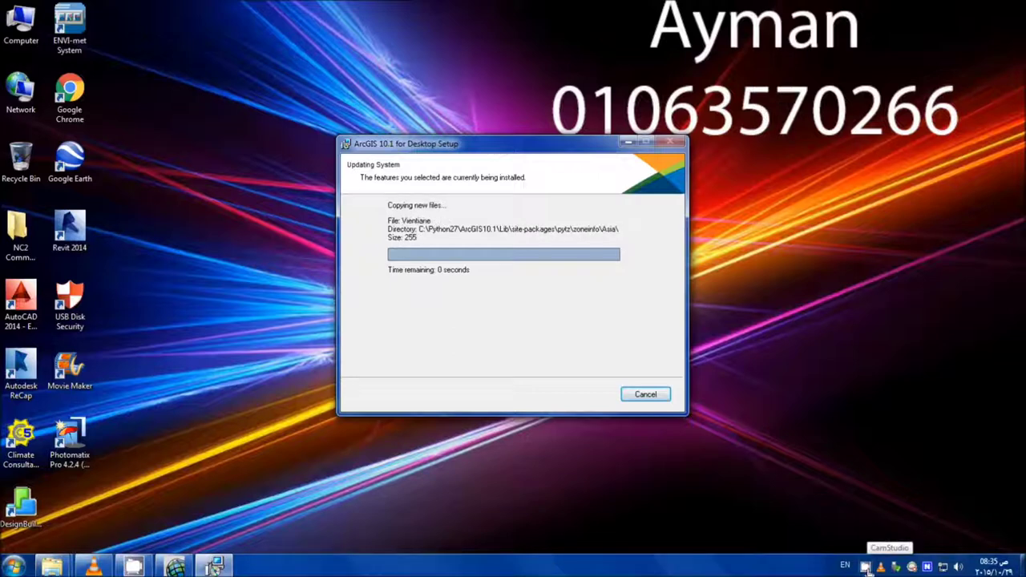
right_click(866, 566)
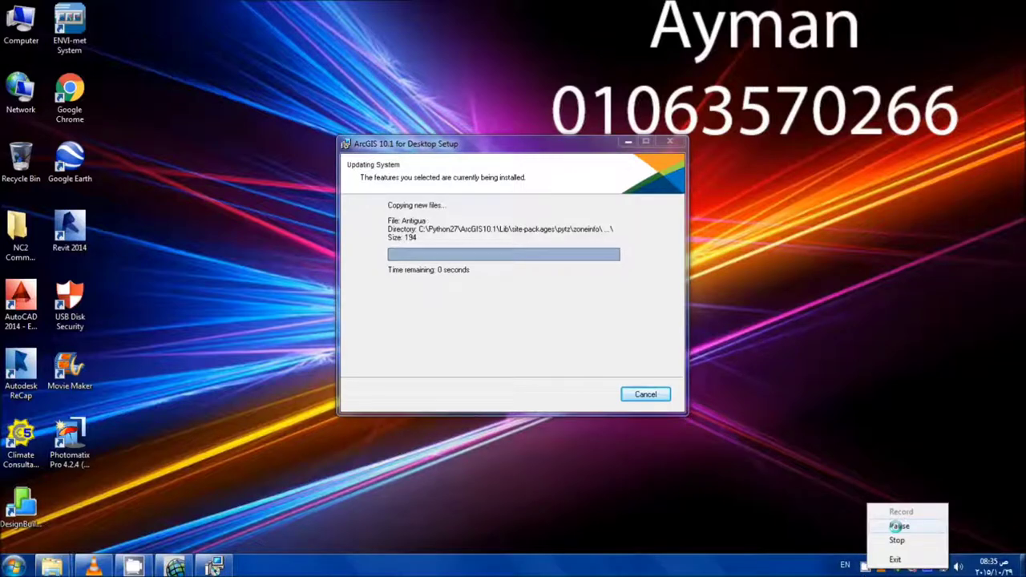
left_click(898, 526)
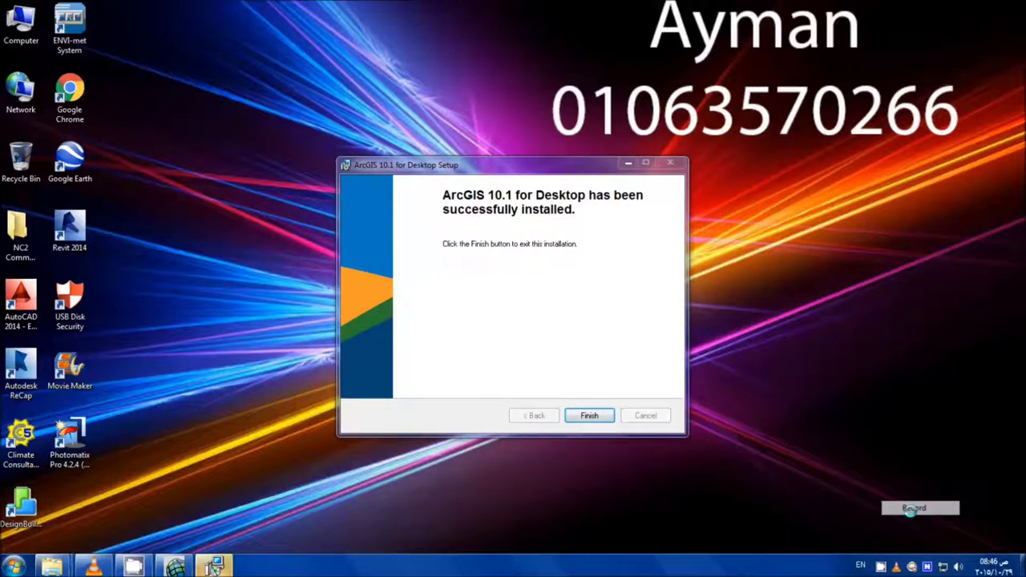
left_click(914, 508)
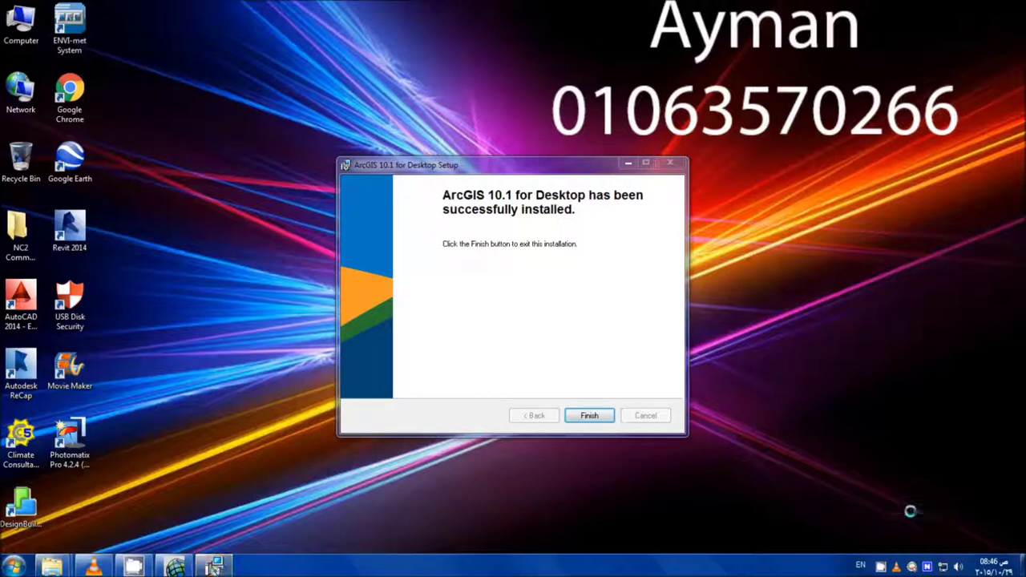
right_click(879, 566)
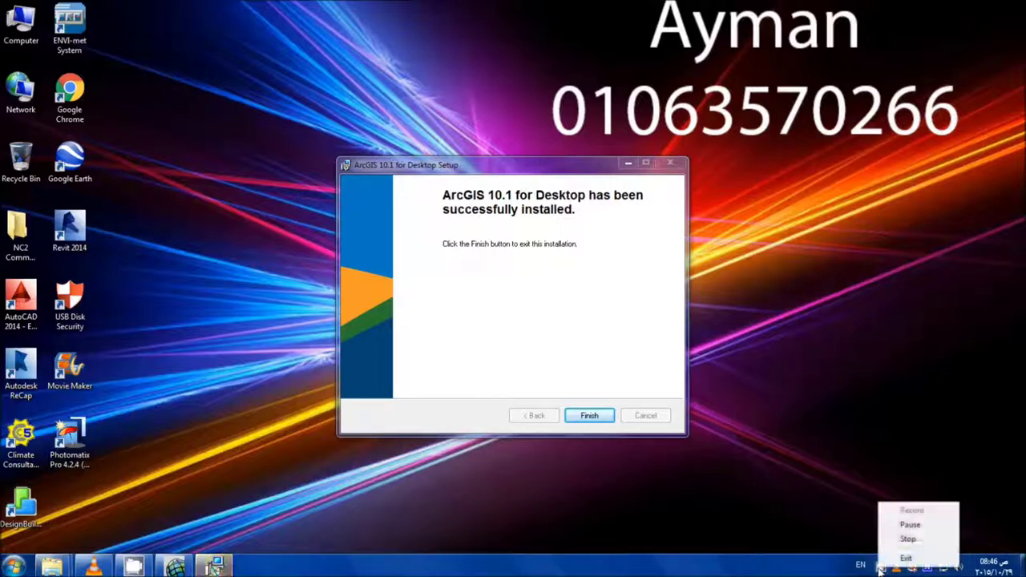
left_click(776, 325)
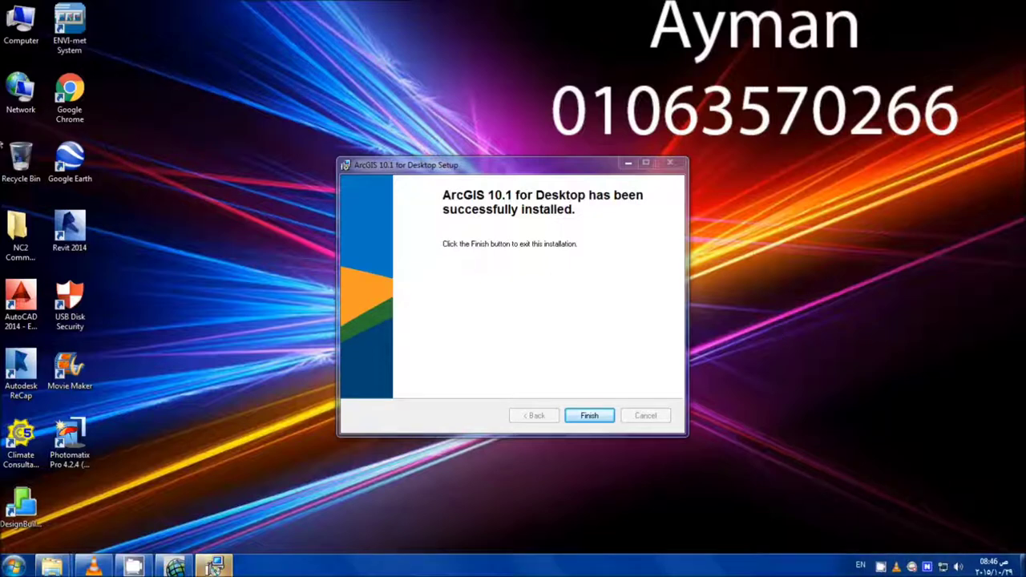
Start the setup Windows Installer package in the inner License Manager (Pre-Release Version)with keygen folder under gis10.1
mouse_move(60, 568)
mouse_move(80, 509)
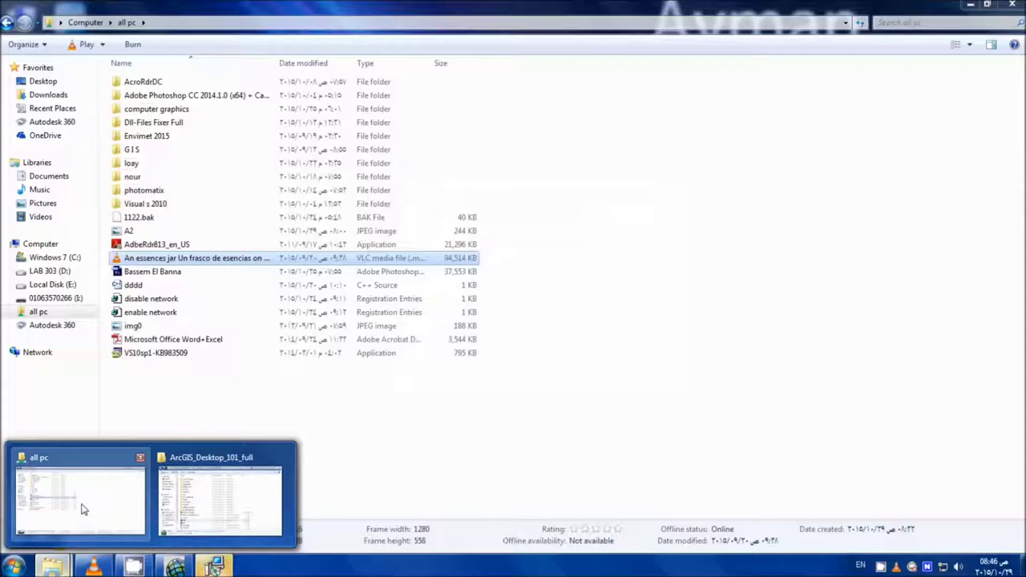
left_click(220, 501)
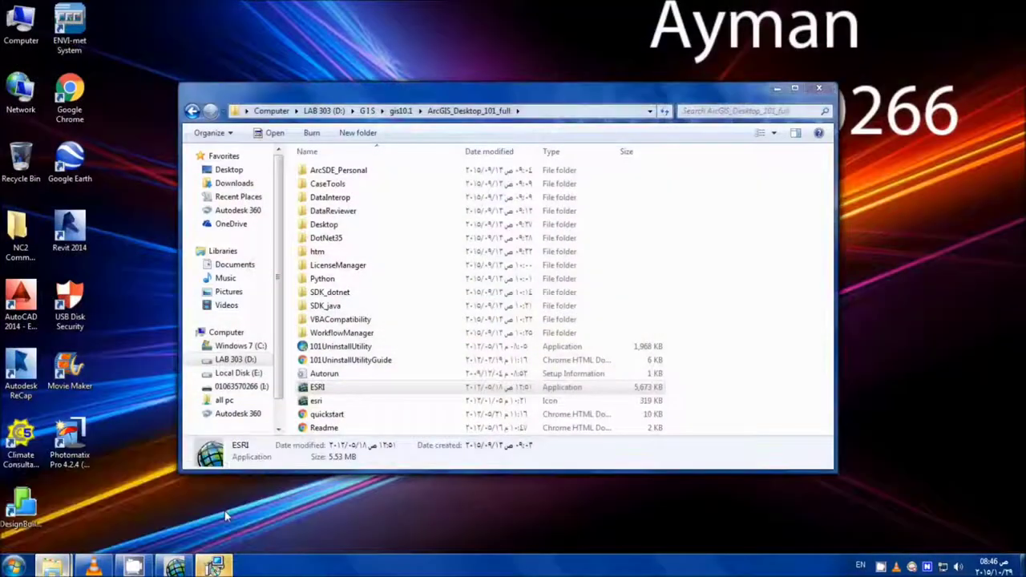
left_click(192, 113)
left_click(545, 169)
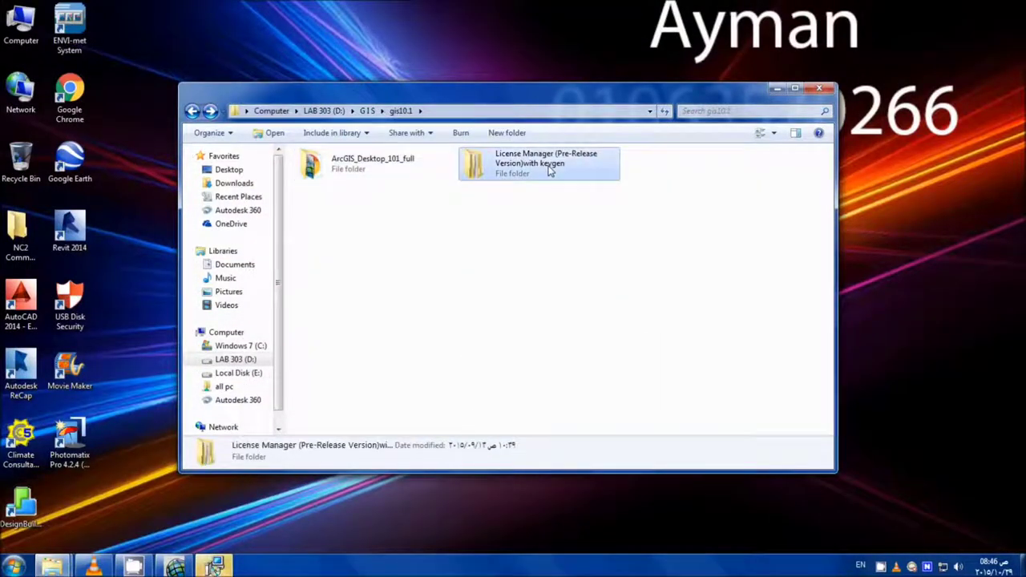
double_click(550, 168)
double_click(421, 178)
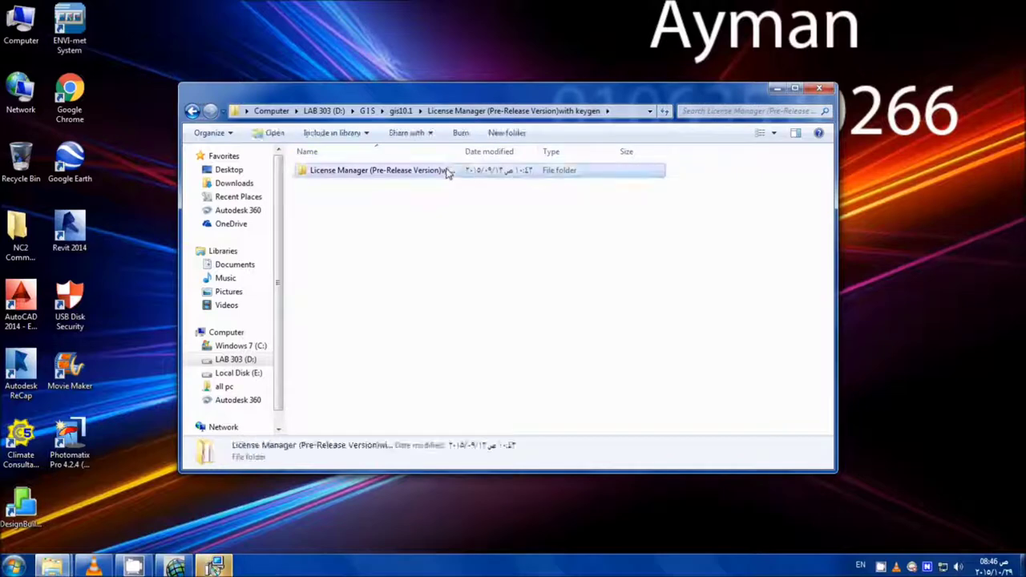
left_click(319, 292)
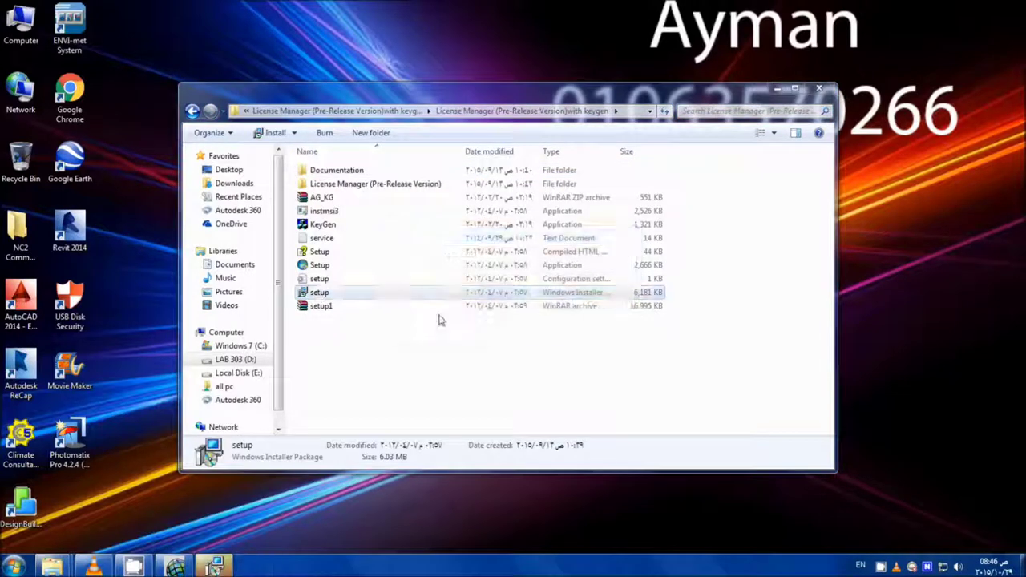
Accept the license agreement and install ArcGIS 10.1 License Manager with the default settings
left_click(588, 394)
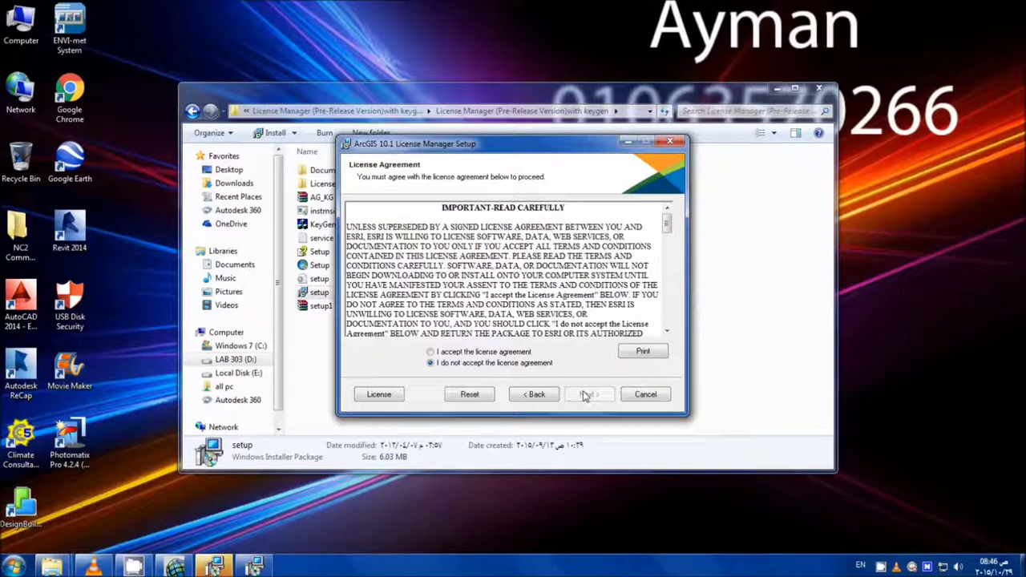
left_click(514, 352)
left_click(588, 394)
left_click(588, 394)
left_click(584, 393)
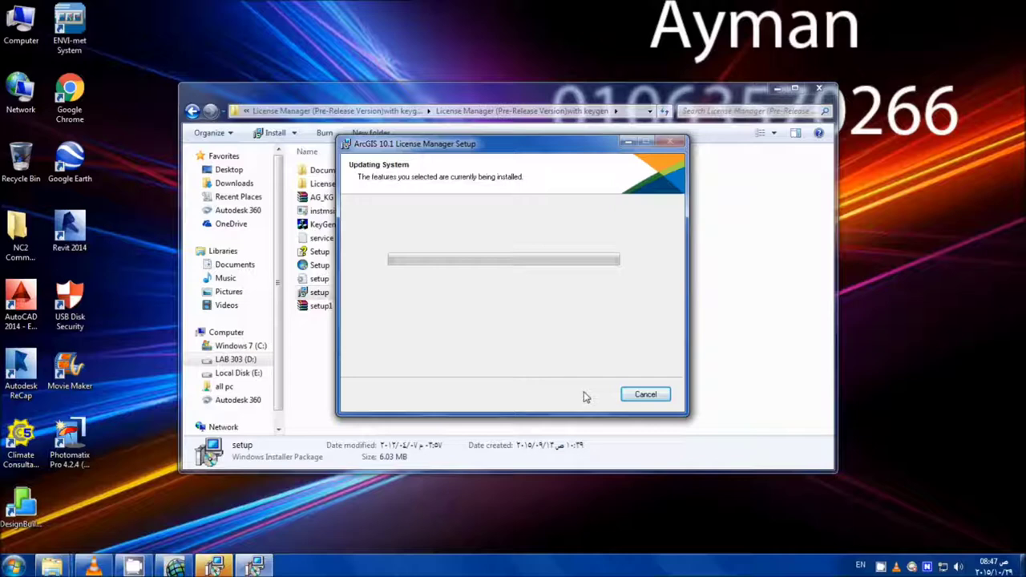
right_click(552, 53)
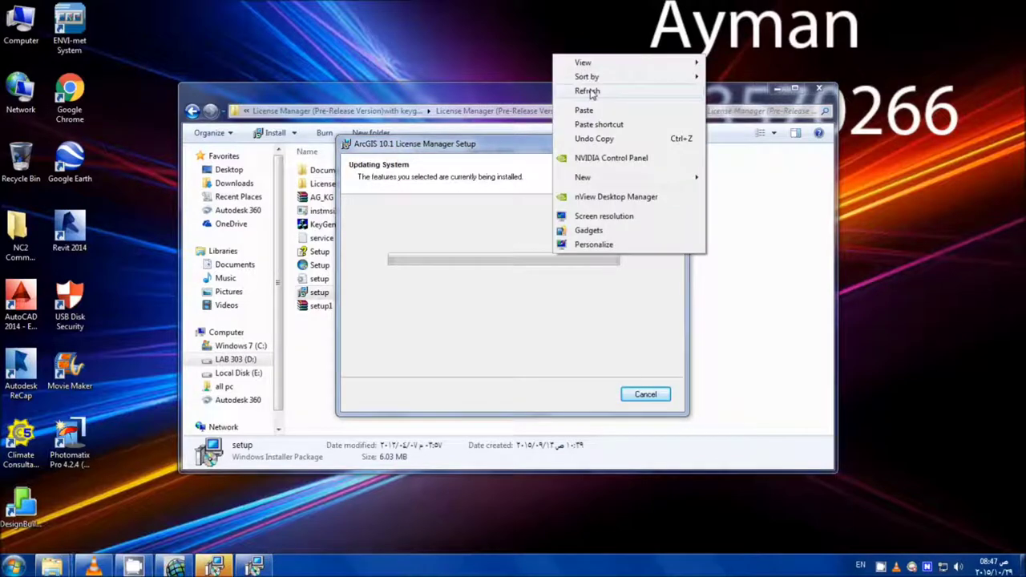
left_click(589, 94)
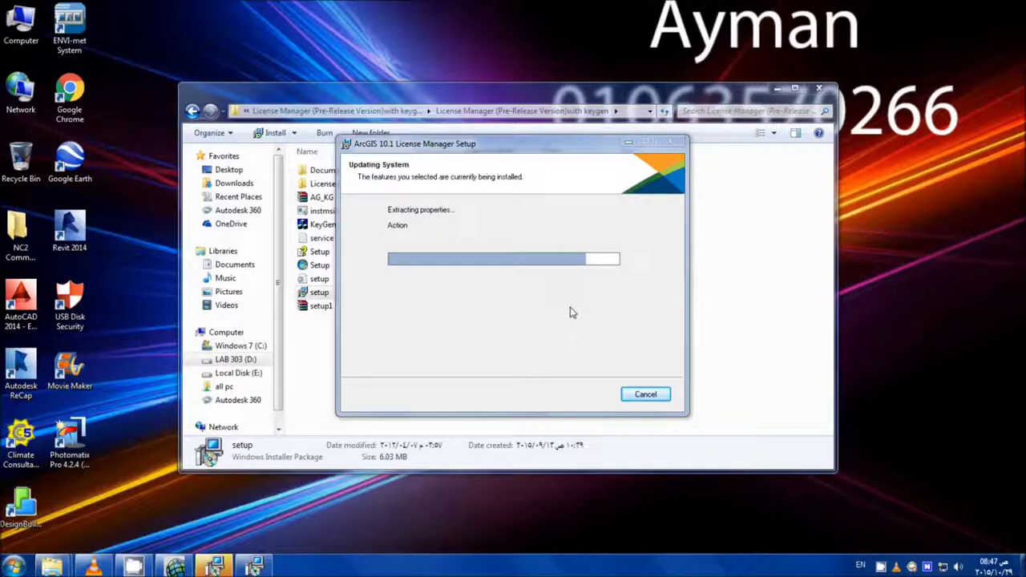
left_click(775, 89)
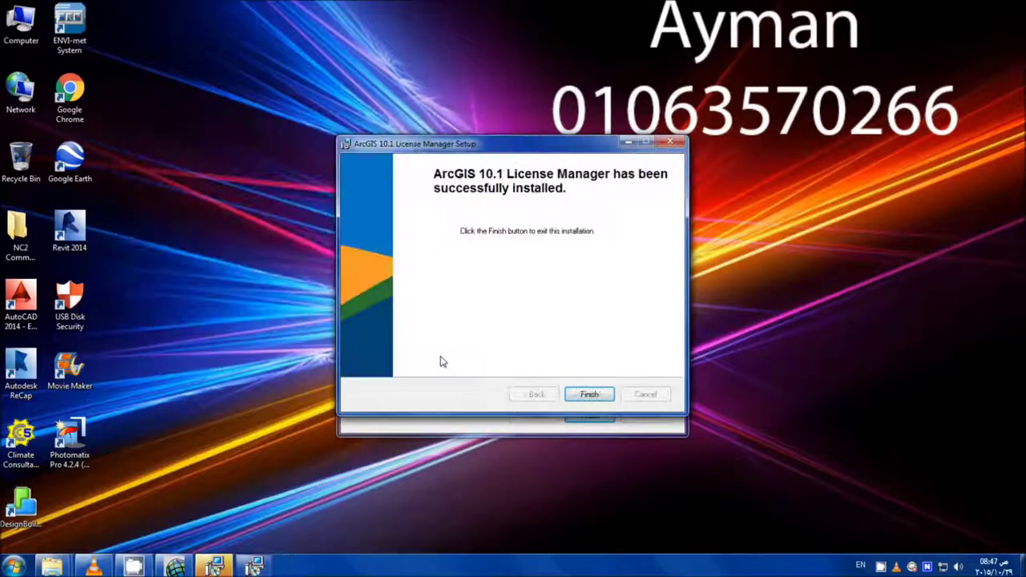
Open KeyGen from the License Manager folder and generate all desktop licenses with version 10.1 and feature ARC/INFO
mouse_move(53, 567)
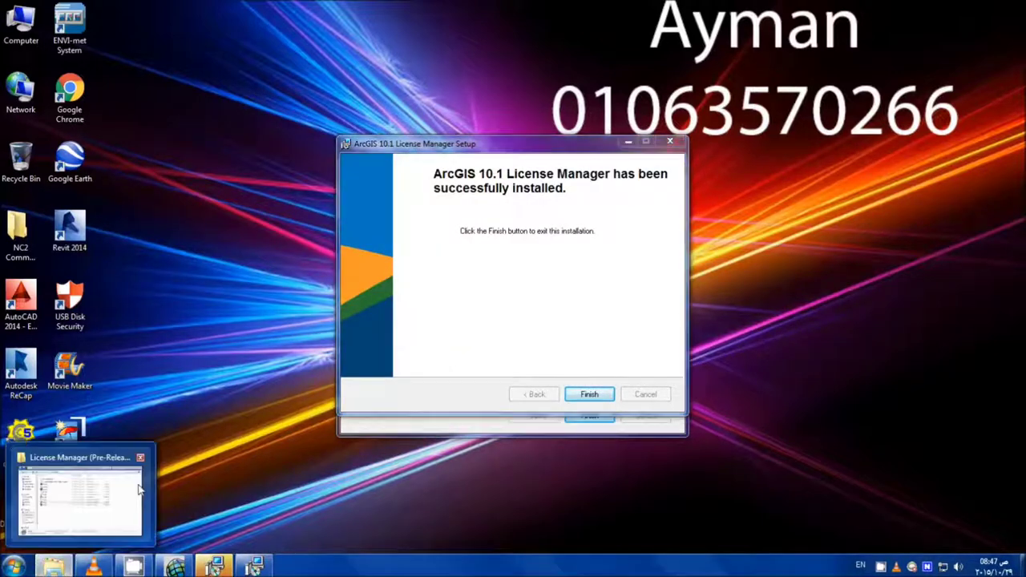
left_click(138, 489)
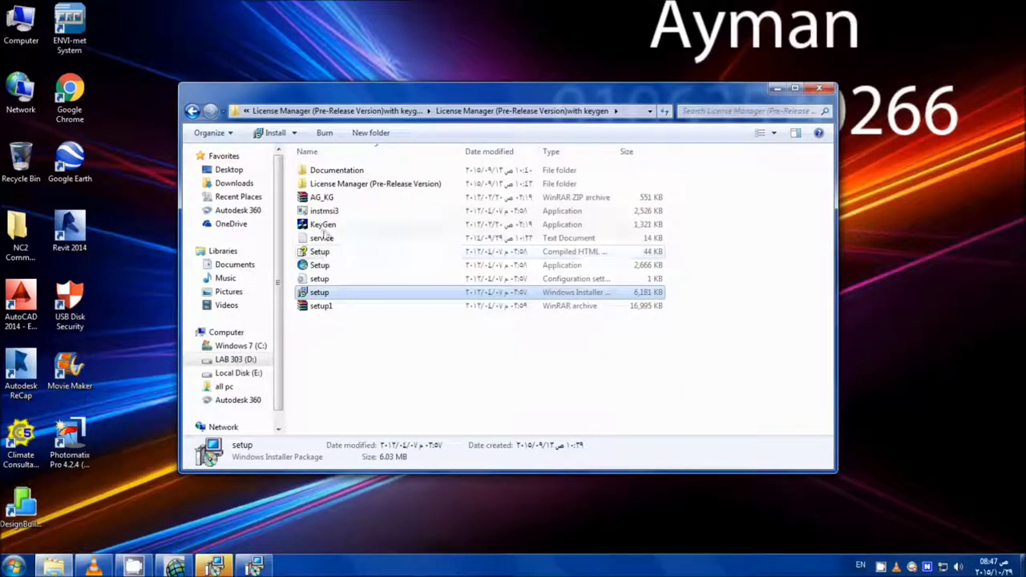
left_click(375, 229)
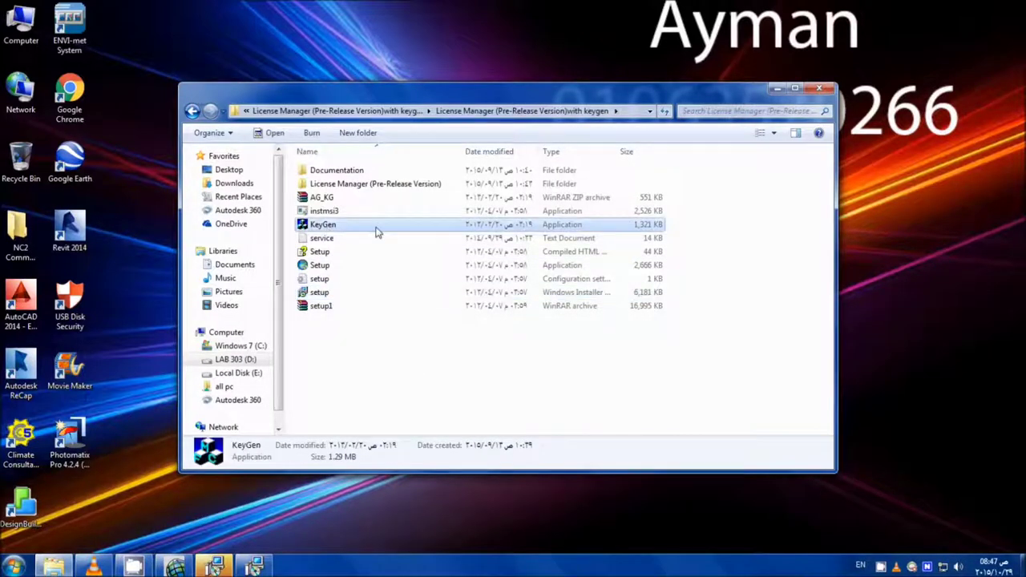
double_click(380, 227)
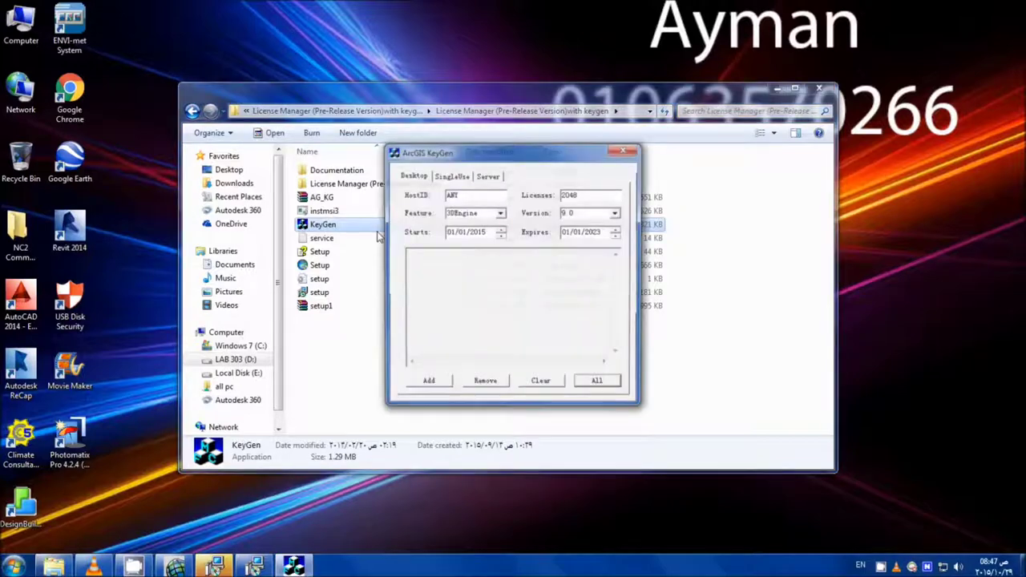
left_click(592, 212)
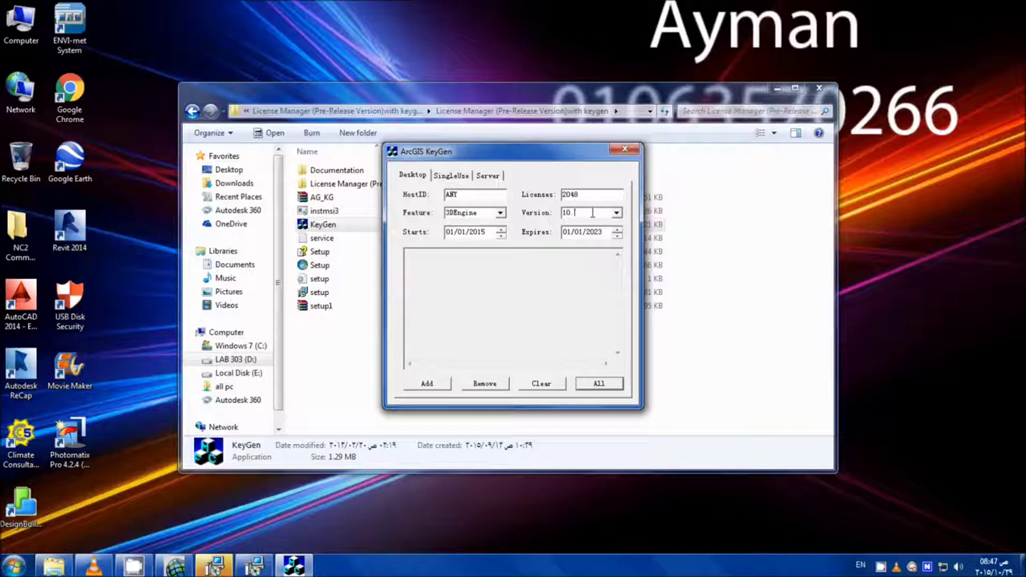
left_click(501, 214)
left_click(471, 256)
left_click(590, 384)
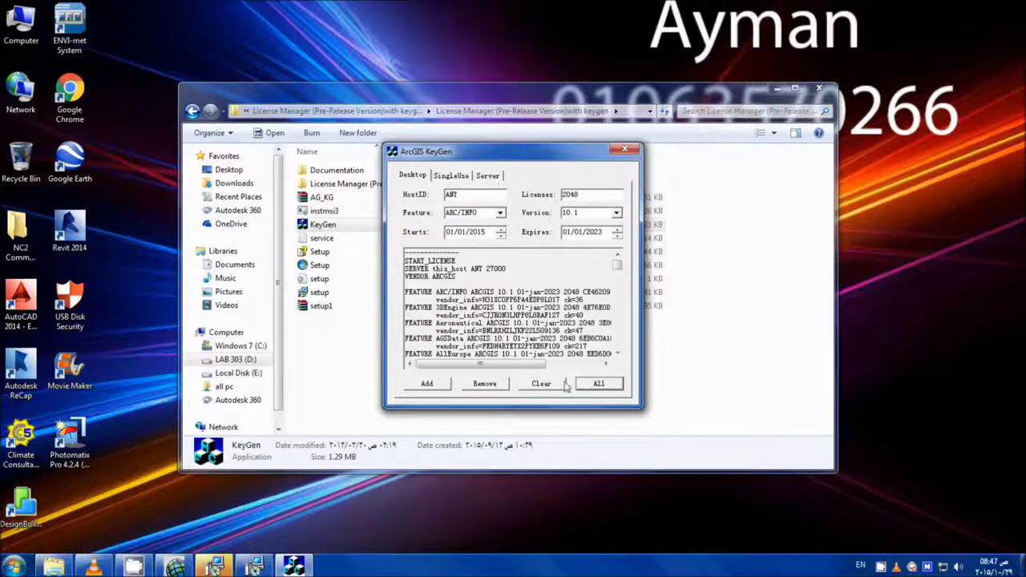
Copy the service text file and open the folder C:\Program Files (x86)\ArcGIS\License10.1
left_click(325, 239)
right_click(325, 239)
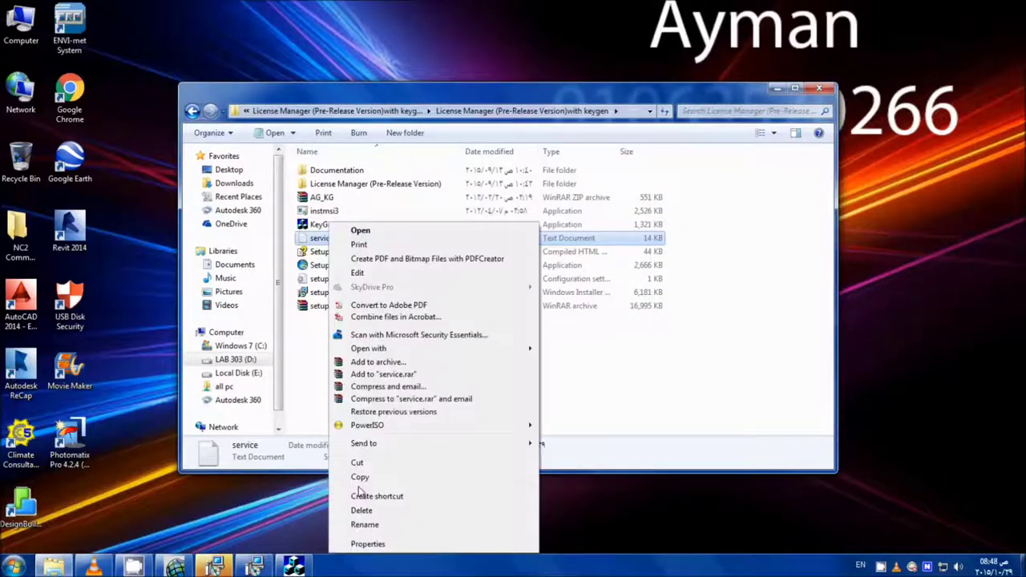
left_click(360, 477)
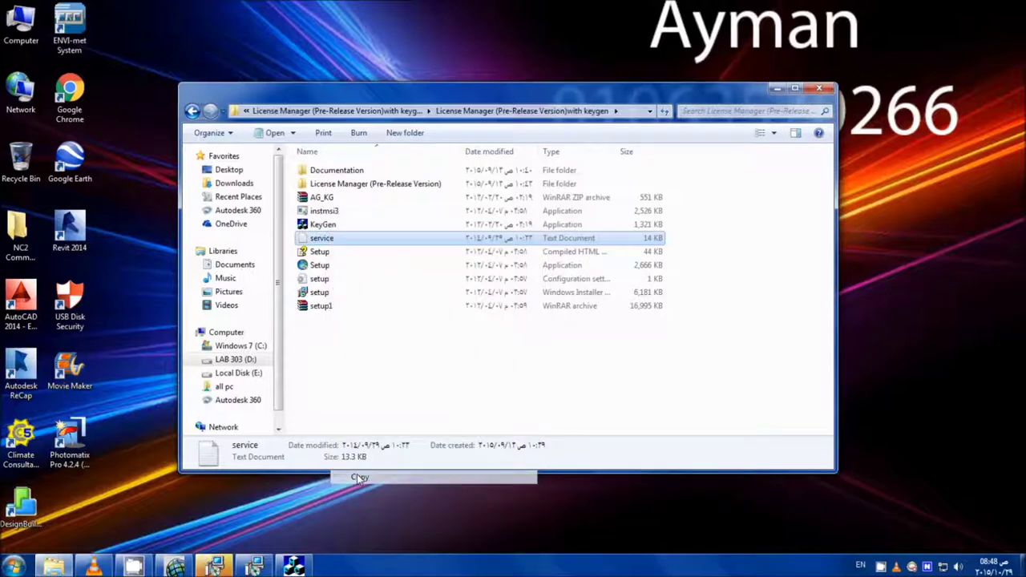
left_click(260, 346)
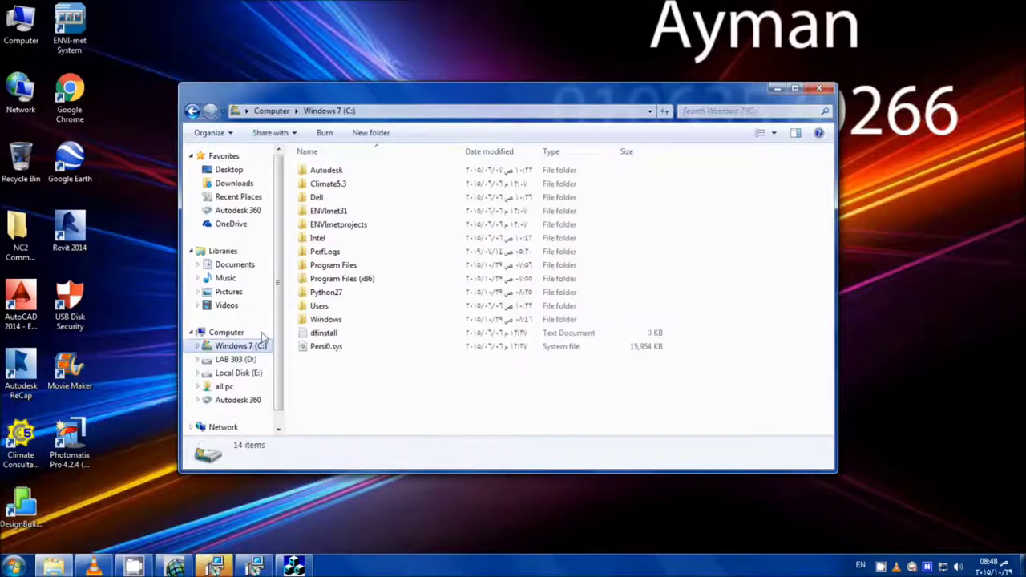
double_click(339, 279)
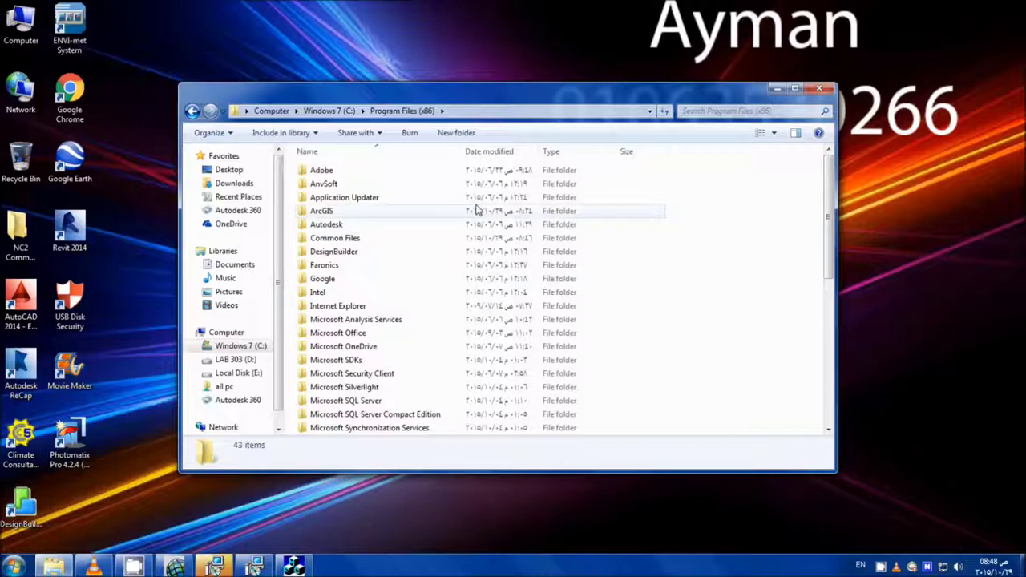
double_click(327, 211)
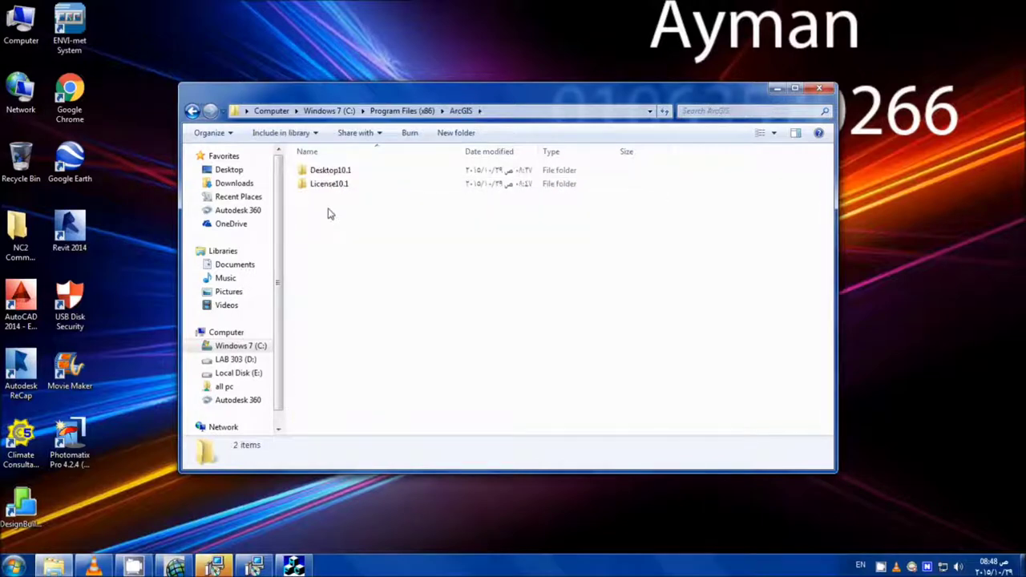
double_click(333, 186)
Paste the copied service.txt into the bin folder, replacing the existing file of the same name
left_click(321, 174)
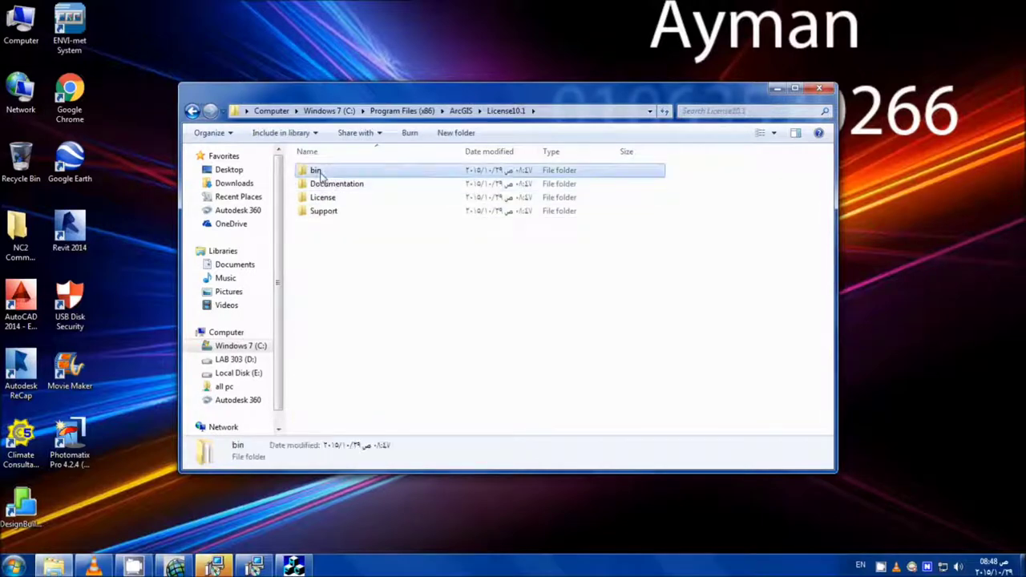
right_click(320, 174)
left_click(356, 463)
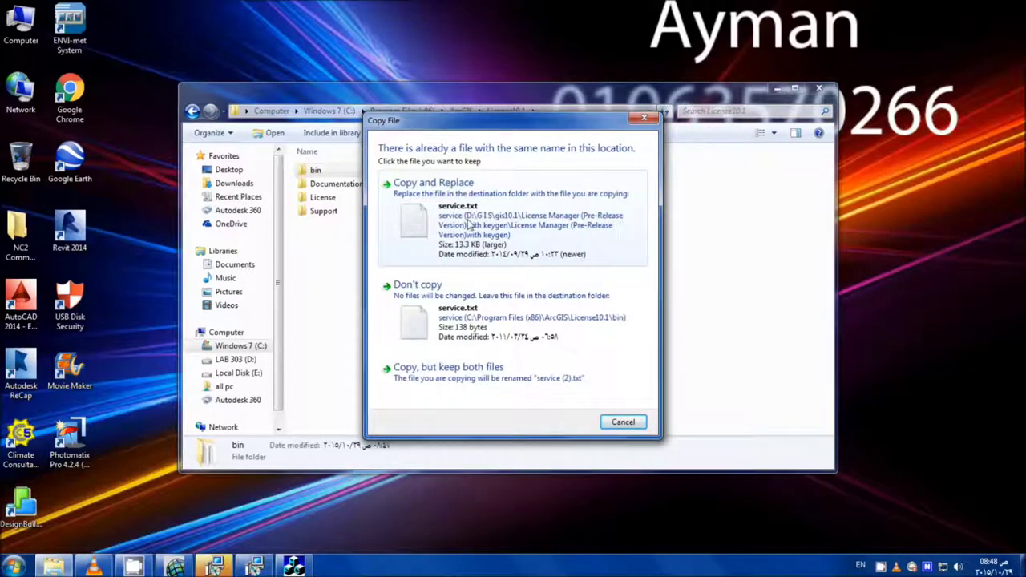
left_click(469, 227)
left_click(490, 337)
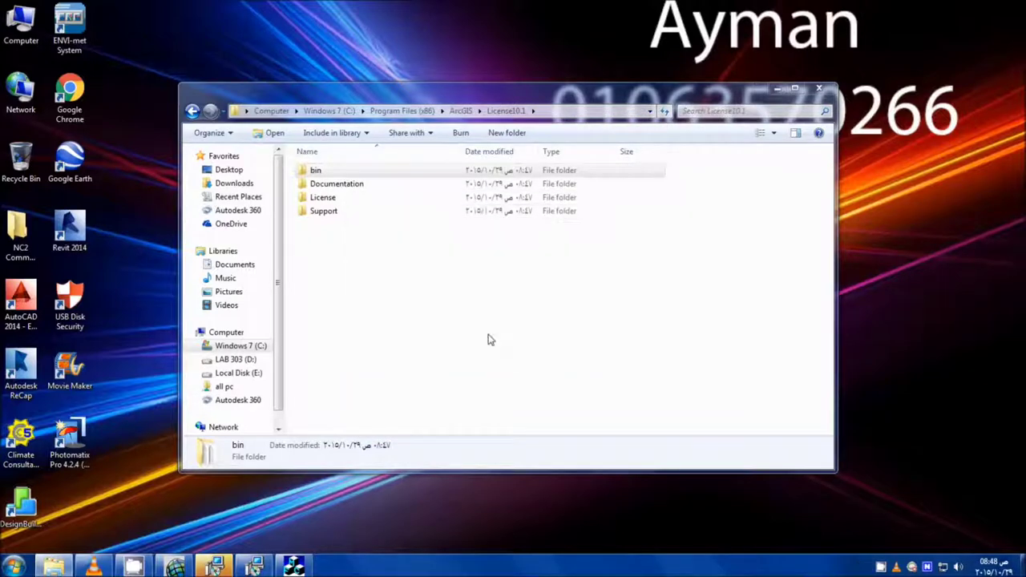
Minimize the License10.1 folder window and open License Server Administrator from the ArcGIS License Manager program group
left_click(777, 88)
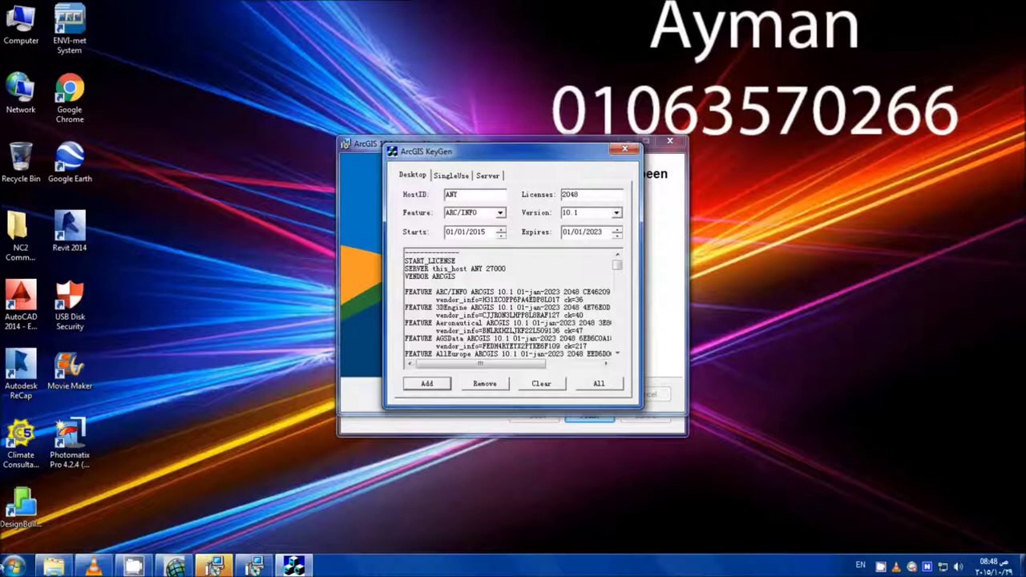
left_click(14, 567)
left_click(48, 508)
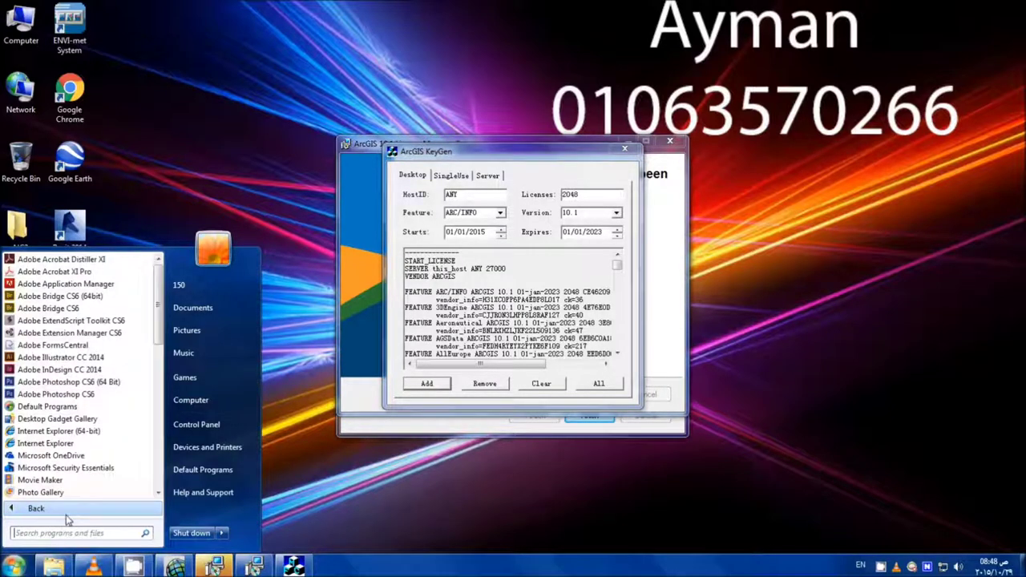
scroll(80, 481, "down", 10)
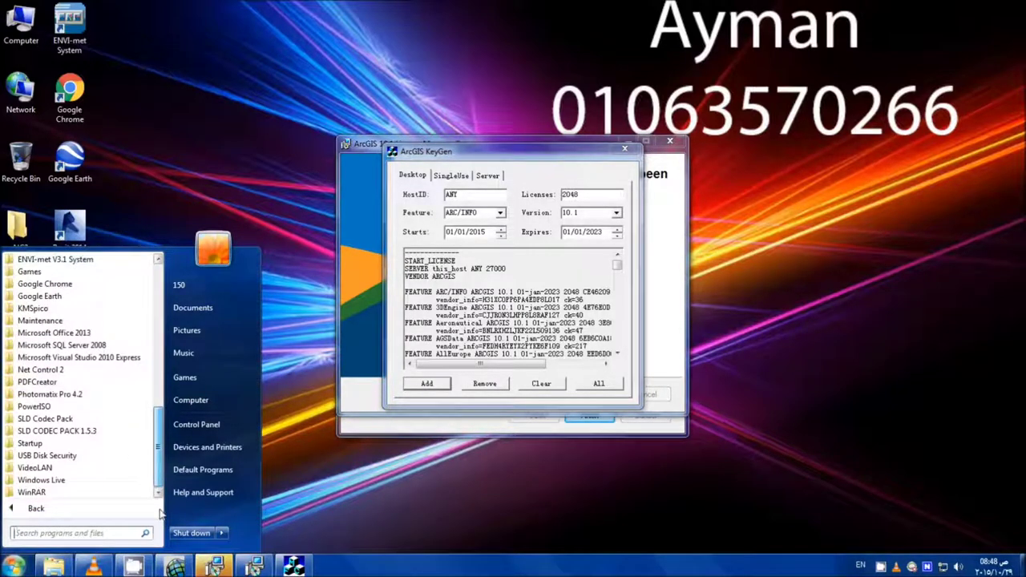
scroll(164, 473, "up", 1)
scroll(166, 457, "up", 3)
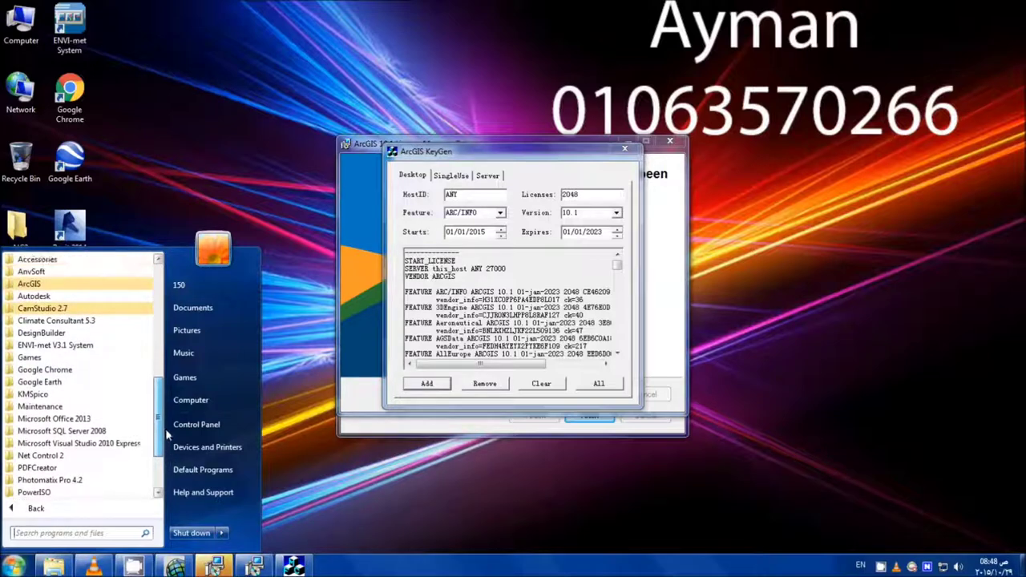
left_click(31, 296)
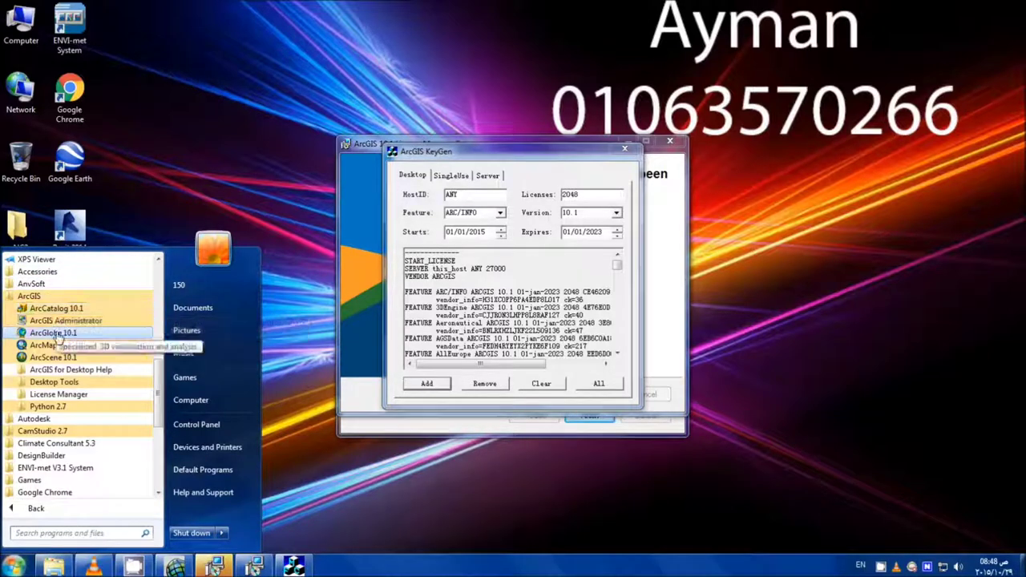
left_click(60, 397)
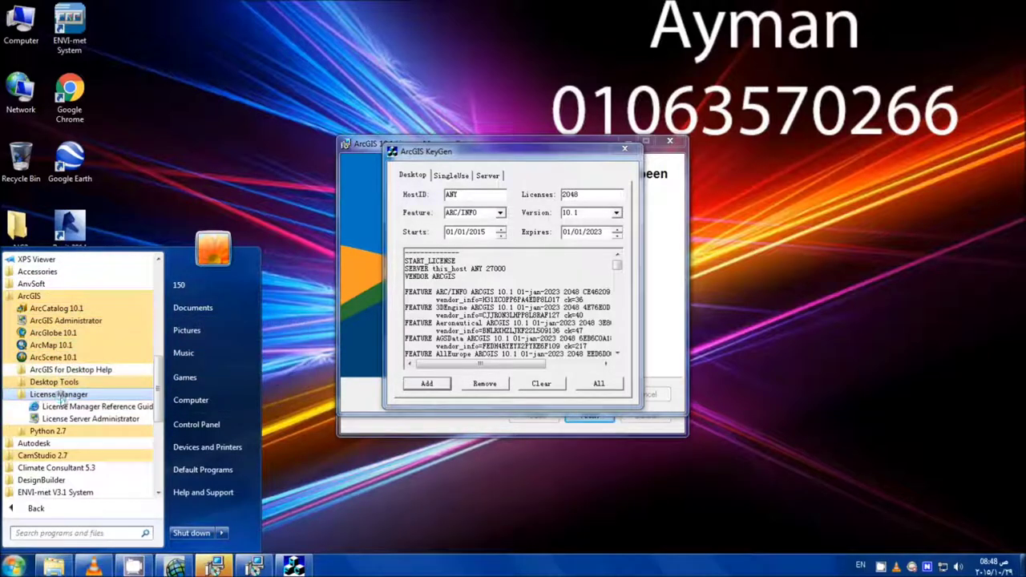
left_click(80, 419)
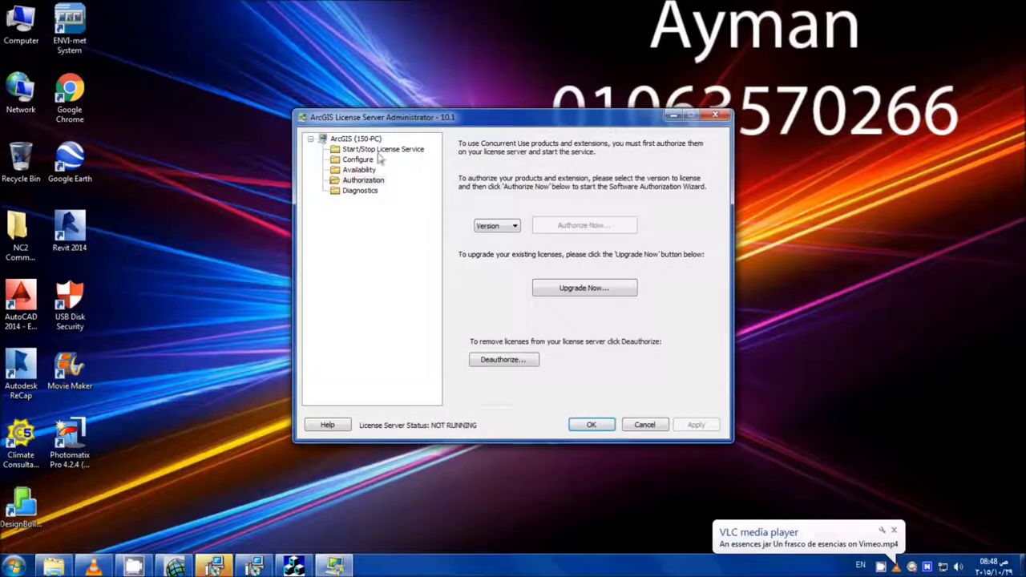
Start the license service in License Server Administrator and minimize its window
left_click(375, 150)
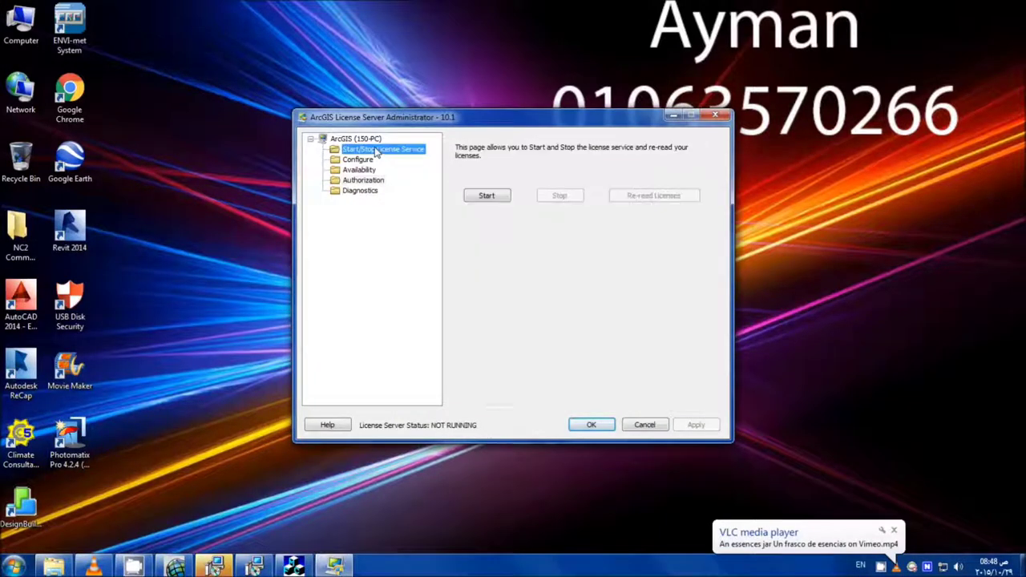
left_click(487, 197)
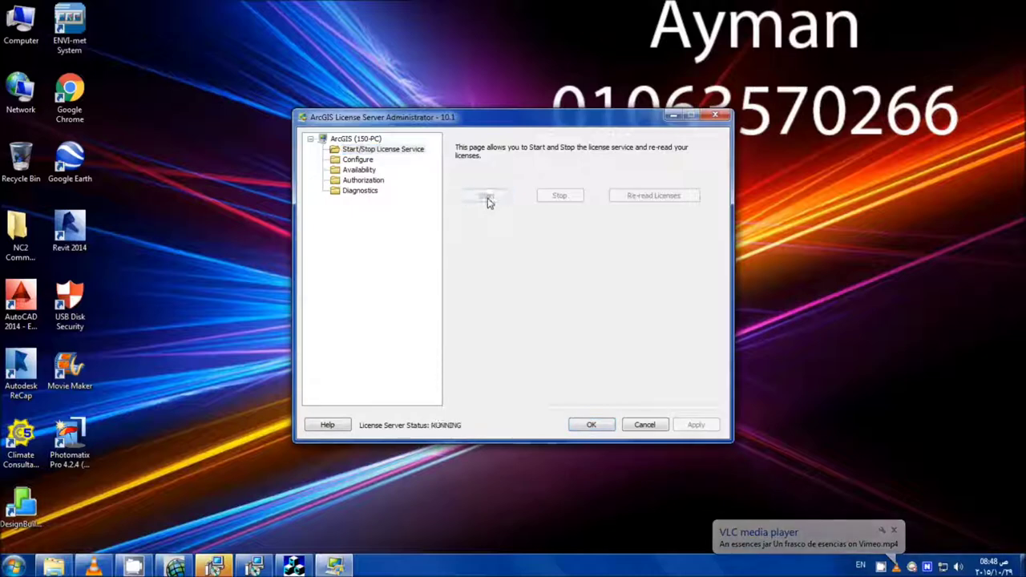
left_click(673, 117)
Finish the ArcGIS 10.1 License Manager and ArcGIS 10.1 for Desktop setups, closing KeyGen as well
left_click(659, 193)
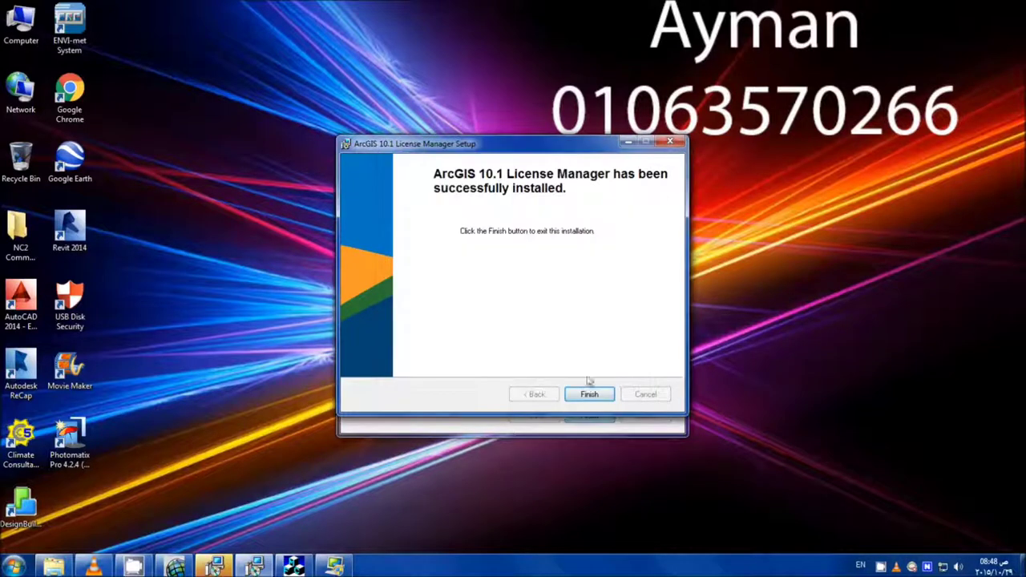
left_click(589, 393)
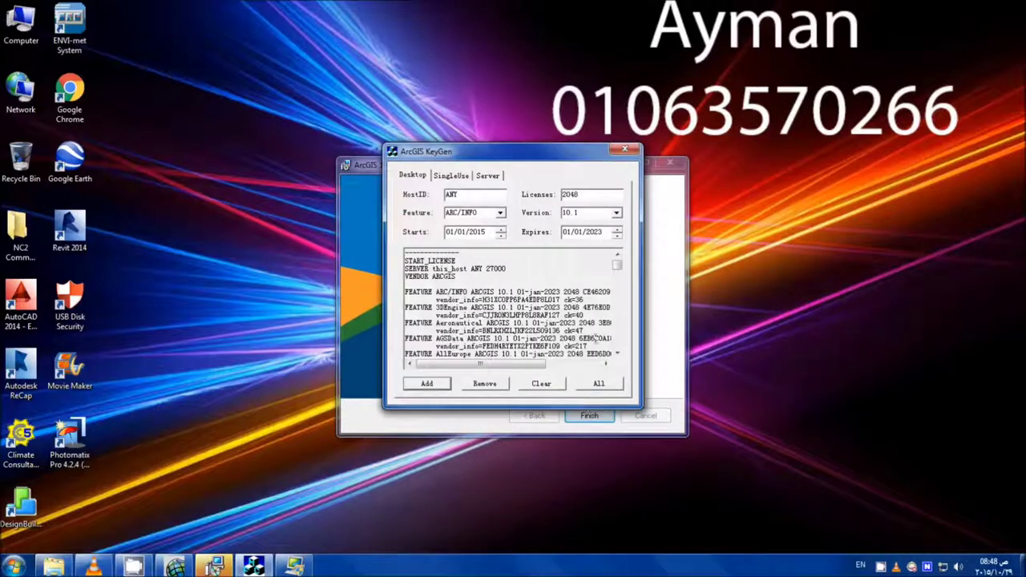
left_click(624, 150)
left_click(589, 415)
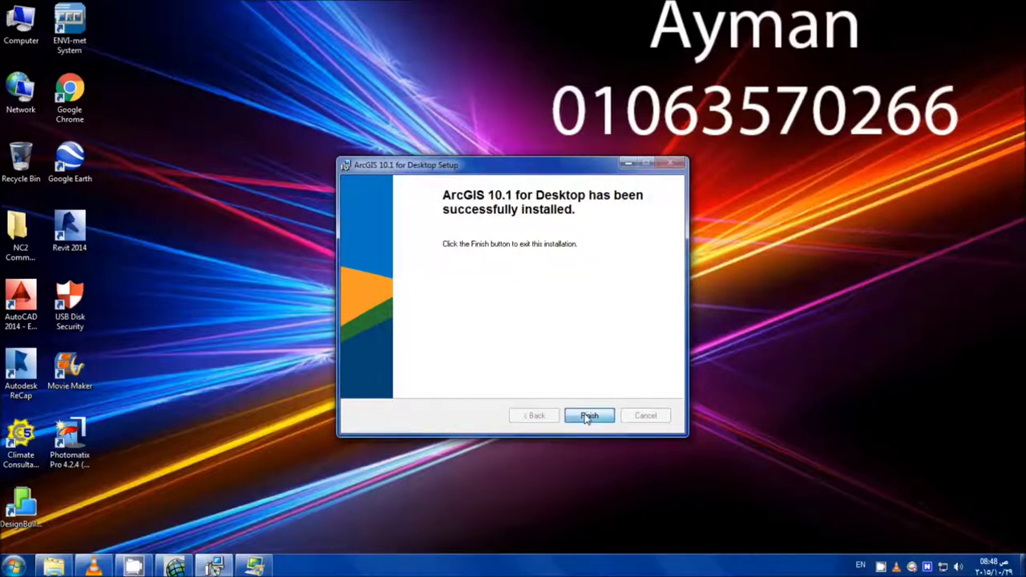
Select Advanced (ArcInfo) Concurrent Use, choose to define a License Manager now, and clear the License Manager name
left_click(377, 161)
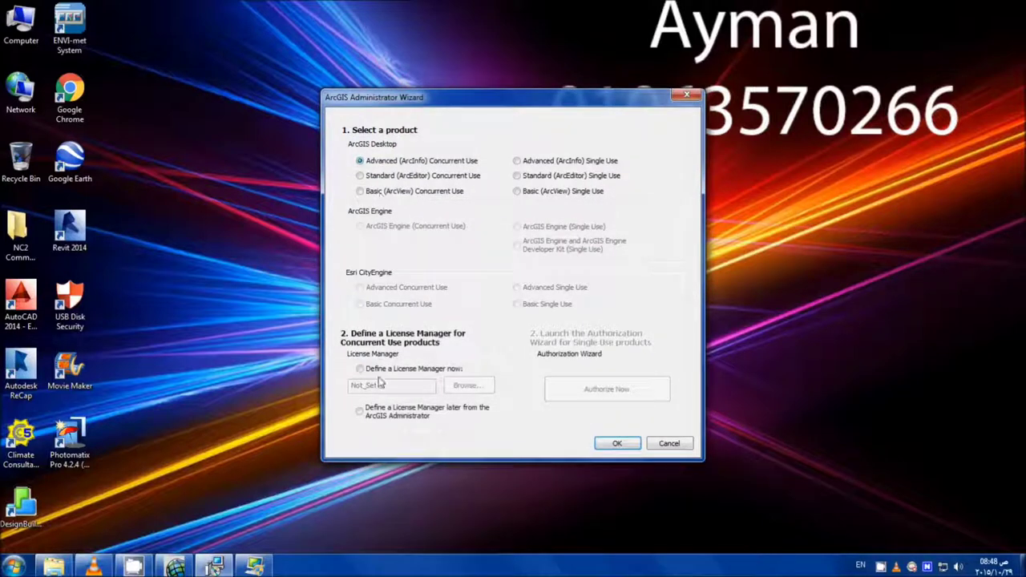
left_click(360, 368)
double_click(383, 385)
key("Delete")
Look up the computer name in the system properties, enter 150-PC as the License Manager, and confirm the wizard and ArcGIS Administrator
right_click(31, 26)
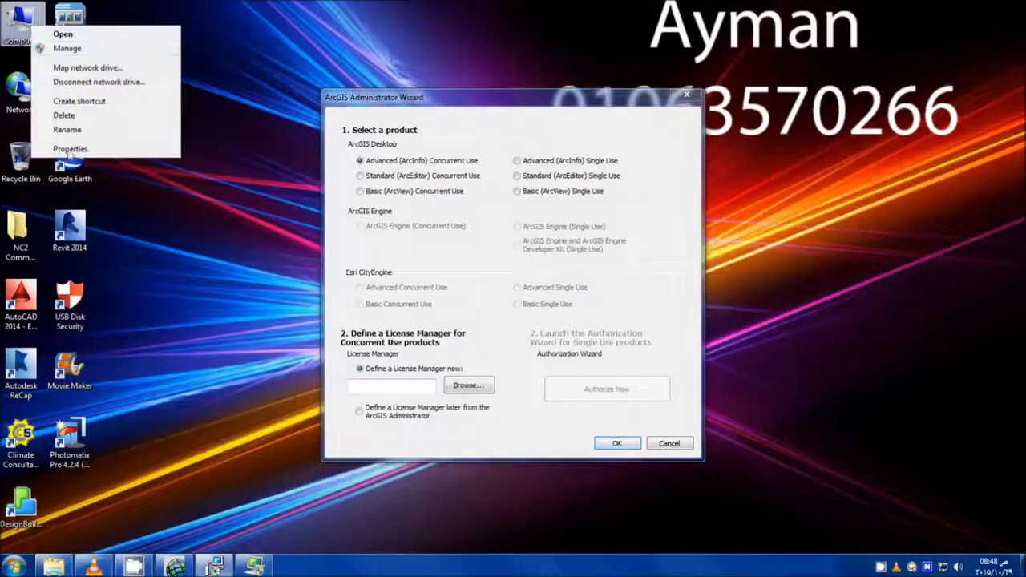
left_click(70, 150)
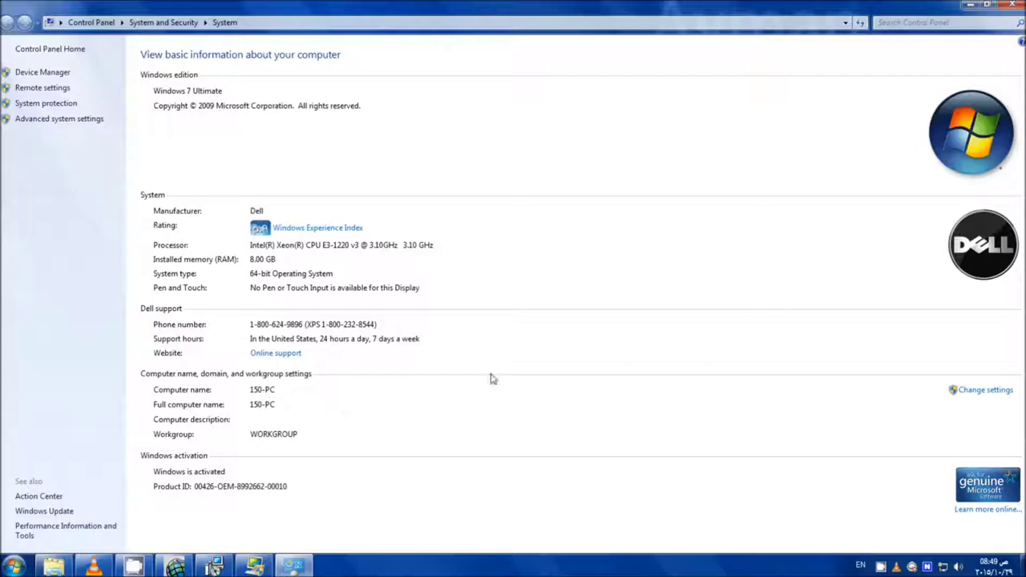
left_click(985, 7)
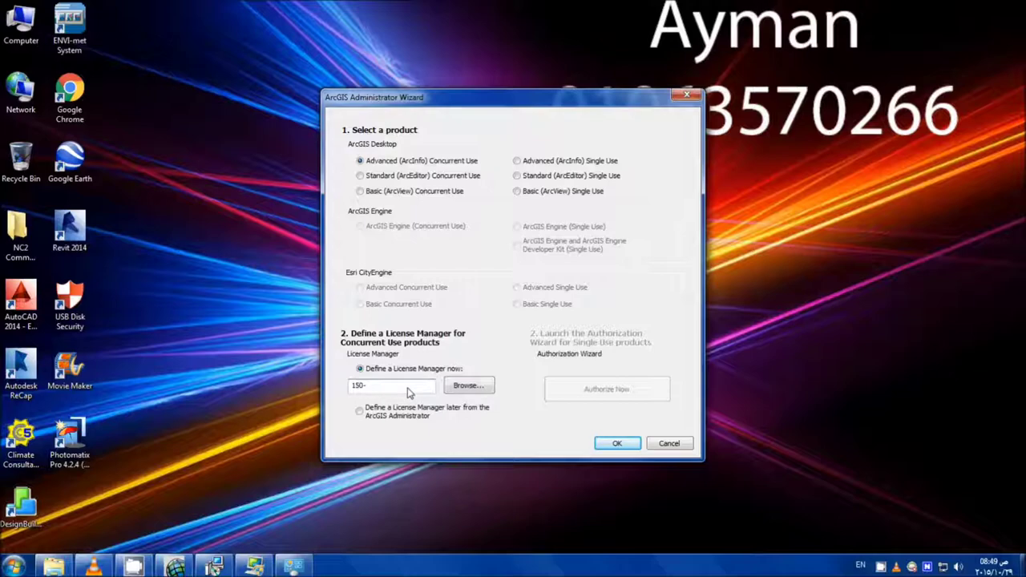
left_click(616, 444)
left_click(597, 425)
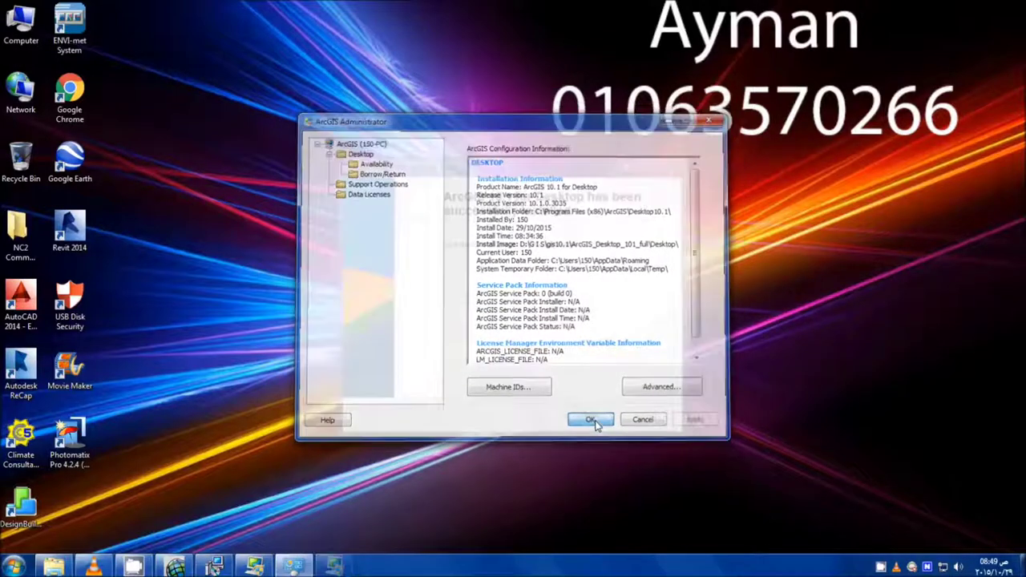